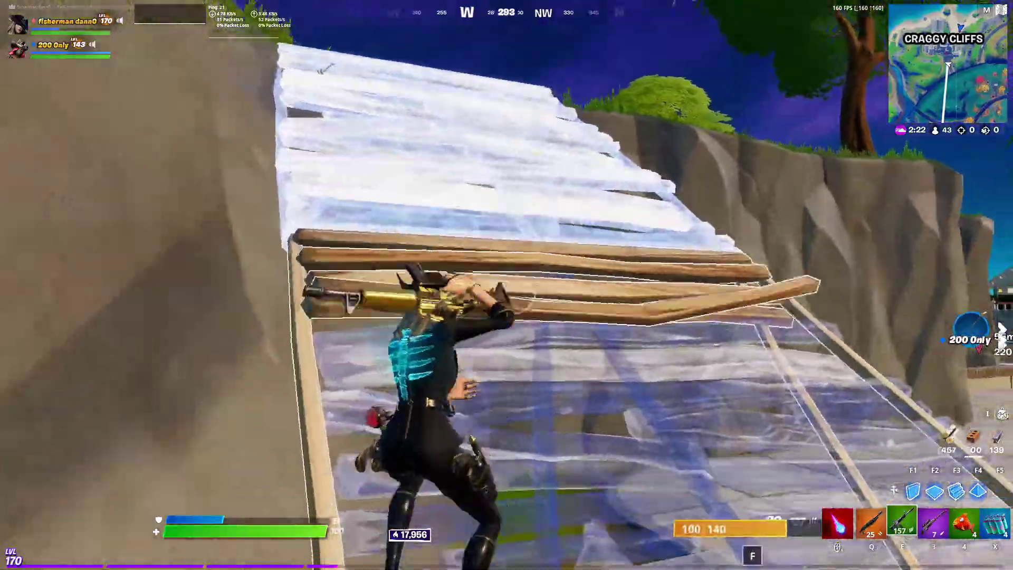
key("e")
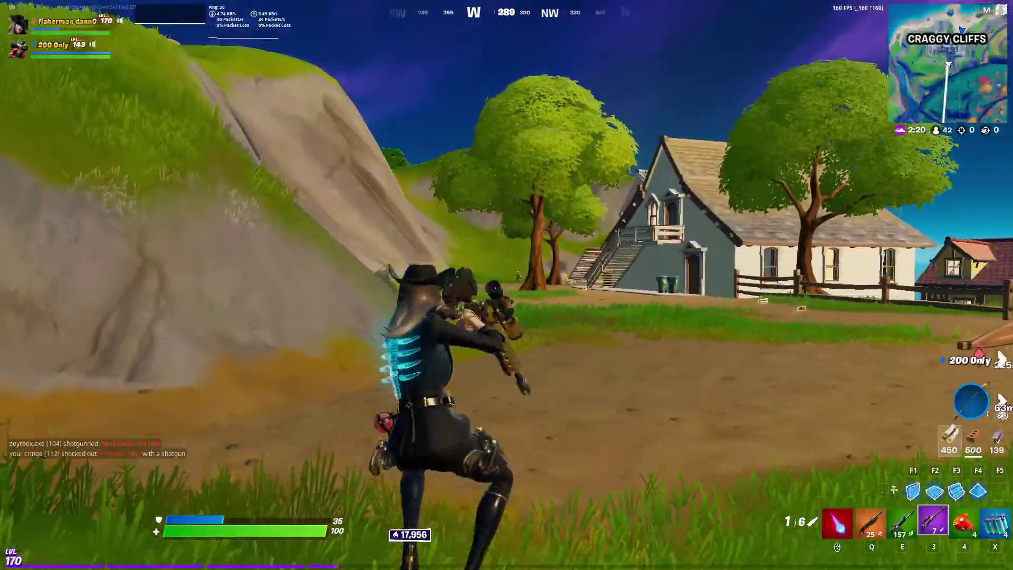
key("3")
right_click(506, 285)
left_click(506, 285)
key("e")
key("F2")
left_click(506, 285)
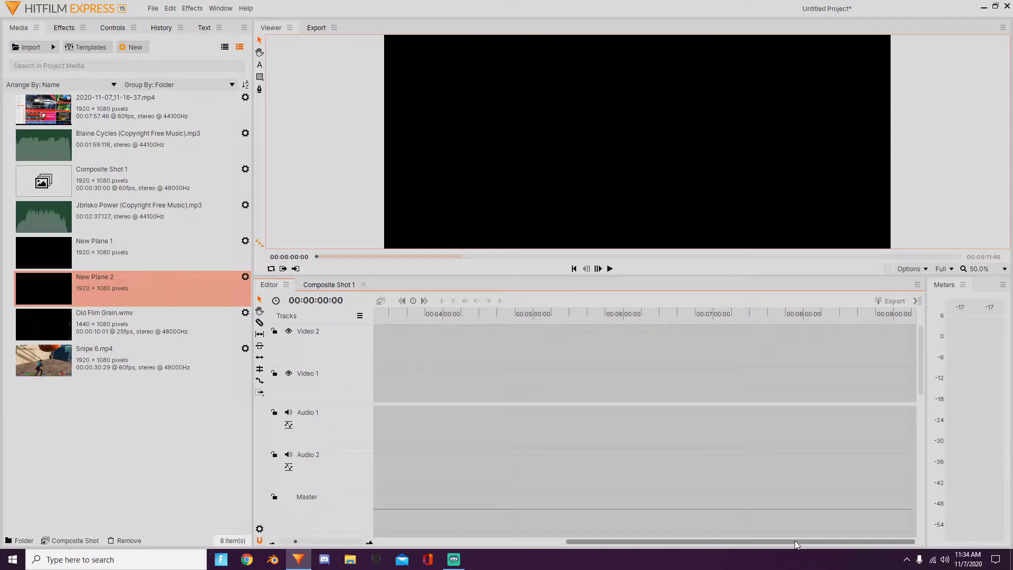
Place the Jbrisko Power music file on Audio 1 at the start of the timeline.
left_click_drag(296, 541, 267, 543)
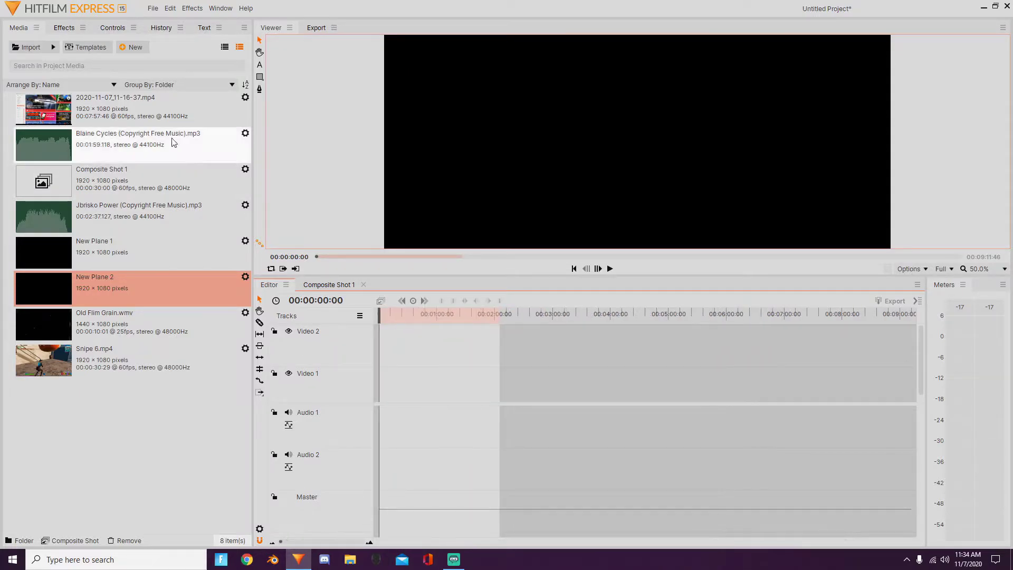
left_click(129, 155)
left_click_drag(174, 213, 215, 237)
mouse_move(389, 300)
left_mouse_down()
mouse_move(377, 436)
mouse_move(391, 318)
left_mouse_up()
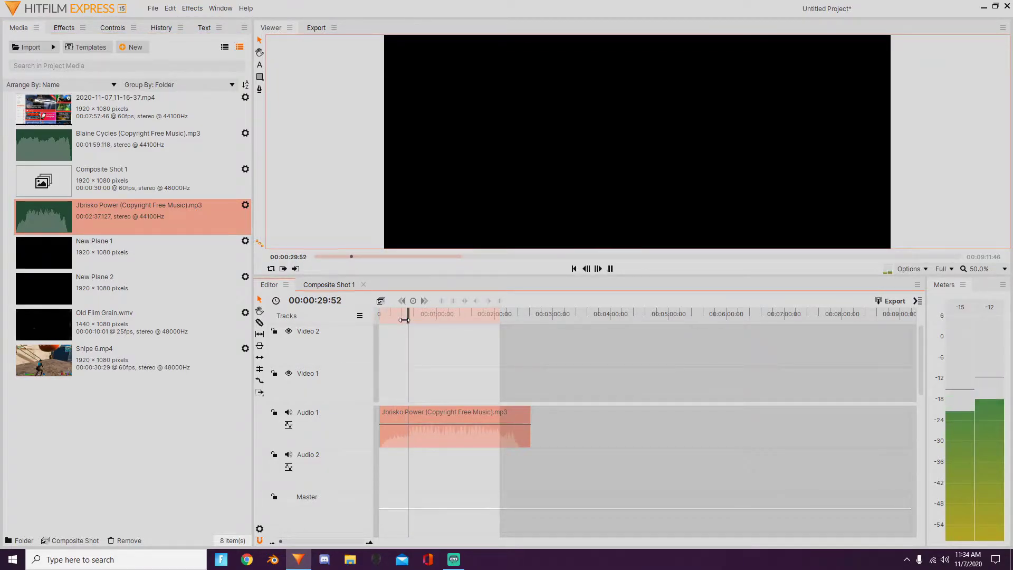
Locate the beat drop in the music, trim off the intro so the clip starts there at about 10 seconds, and play the timeline from its start.
left_click_drag(408, 317, 405, 321)
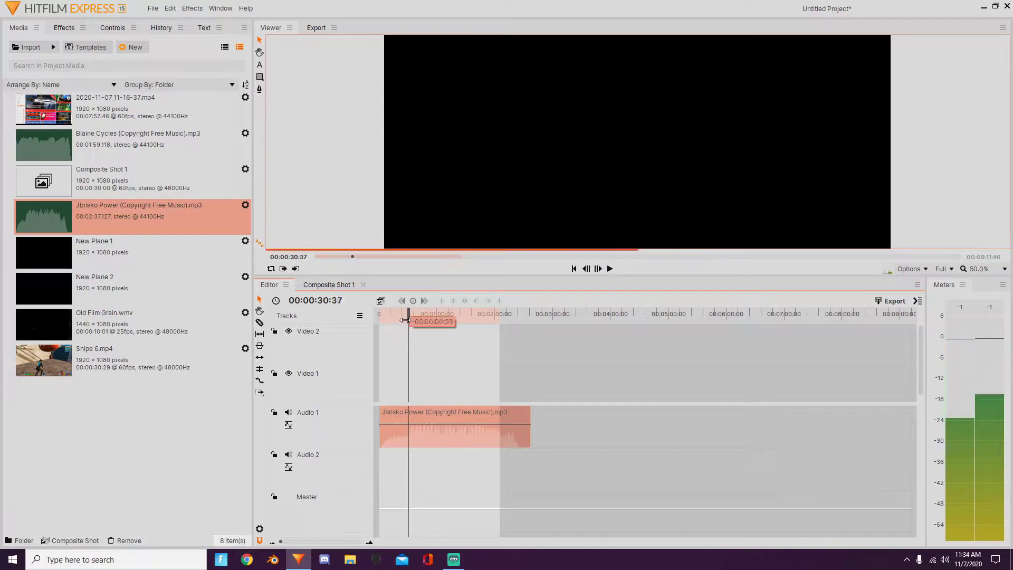
left_click_drag(281, 542, 318, 542)
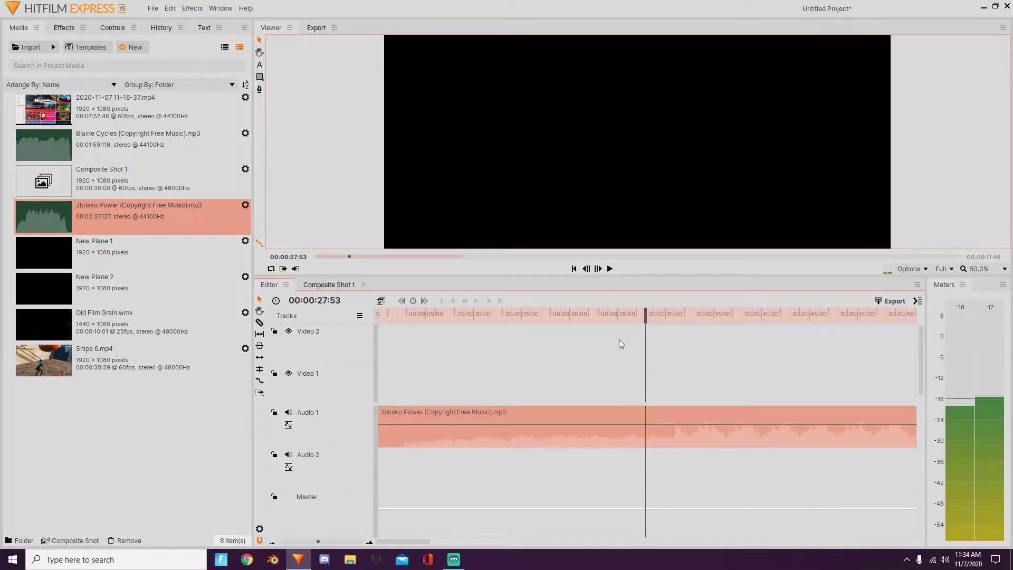
left_click_drag(644, 328, 672, 321)
left_click_drag(388, 419, 510, 430)
key("space")
key("Home")
key("space")
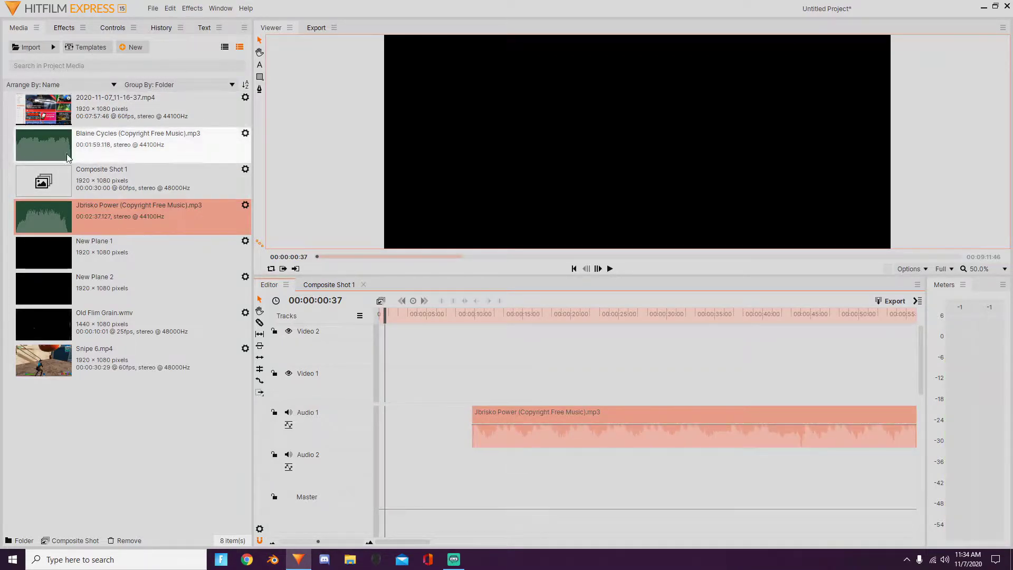
Add Snipe 6.mp4 to Video 2 with its sound on Audio 2 and return the playhead to the timeline start.
left_click_drag(136, 372, 382, 354)
left_click_drag(384, 313, 294, 330)
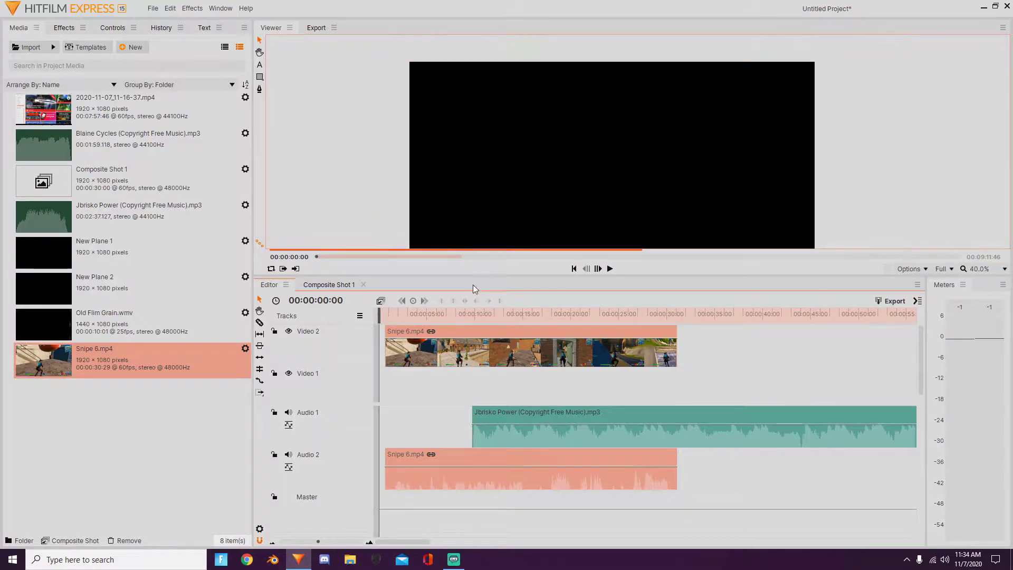
Position the playhead frame by frame just after the sniper shot in Snipe 6.mp4, at 00:00:27:56.
left_click_drag(384, 313, 642, 307)
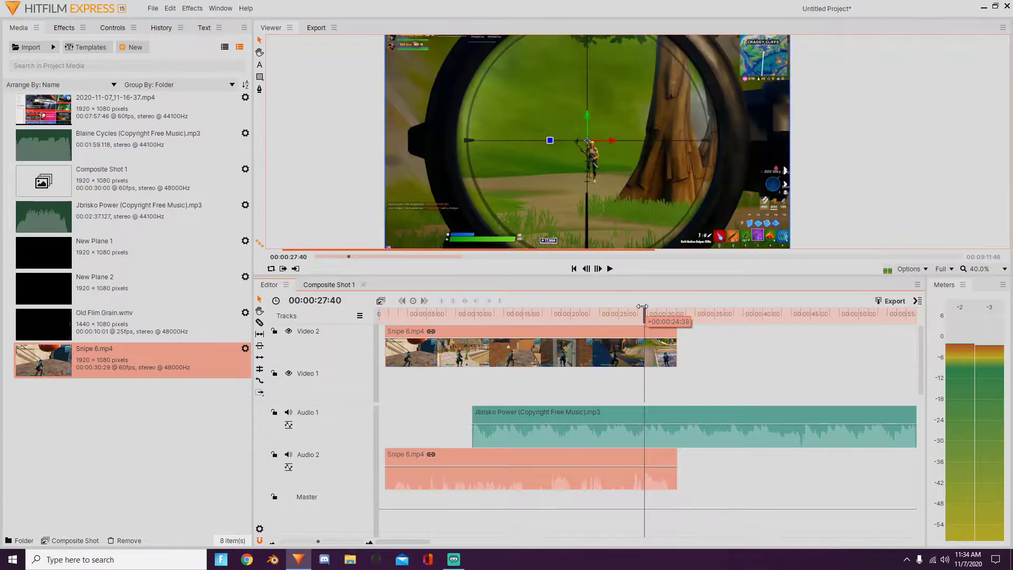
key("Right")
key("Right")
key("Right")
key("Right")
key("Right")
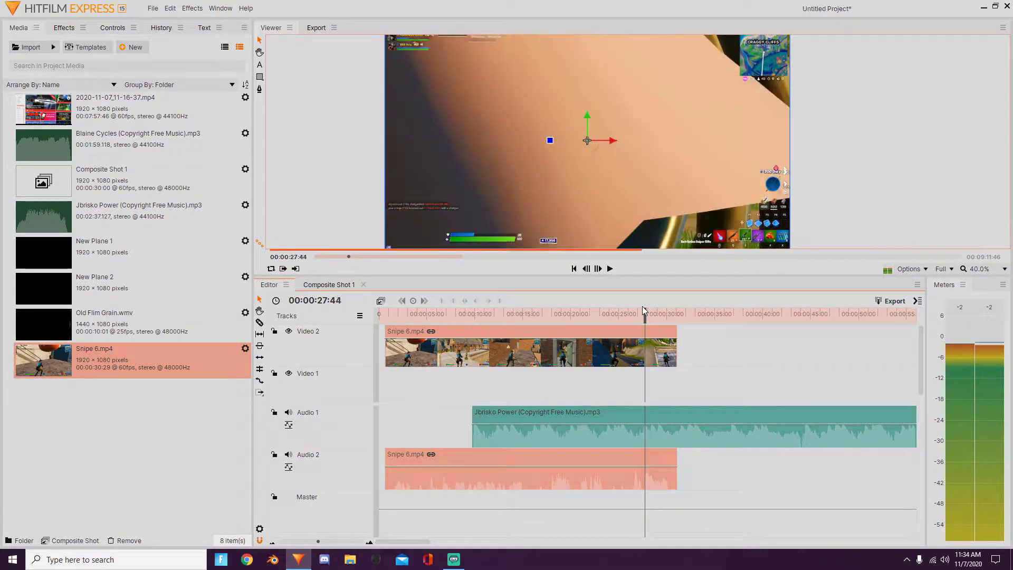
key("Right")
key("Right")
key("Right")
key("Right")
key("Right")
key("Right")
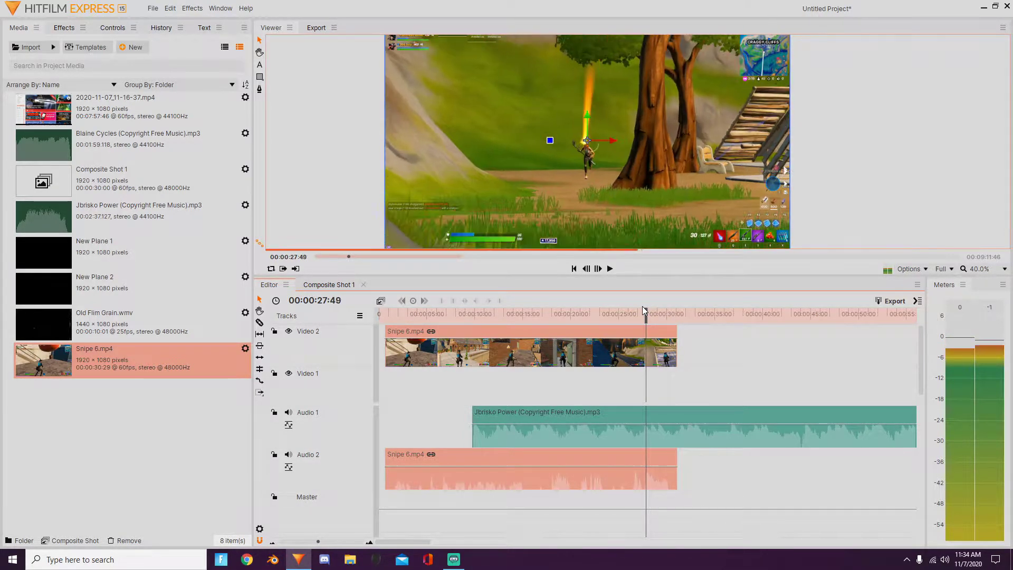
key("Right")
key("Right")
key("Right")
key("Right")
key("Right")
key("Right")
key("Right")
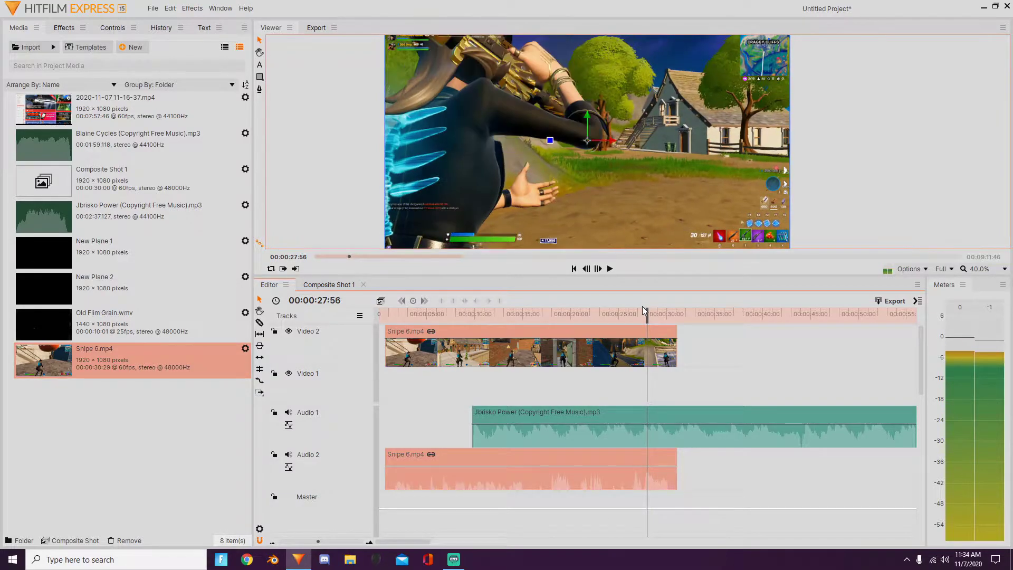
Trim the opening of Snipe 6.mp4 so it begins at the timeline start, and extend the music clip back to the same point.
mouse_move(385, 348)
left_mouse_down()
mouse_move(647, 348)
mouse_move(379, 346)
left_mouse_up()
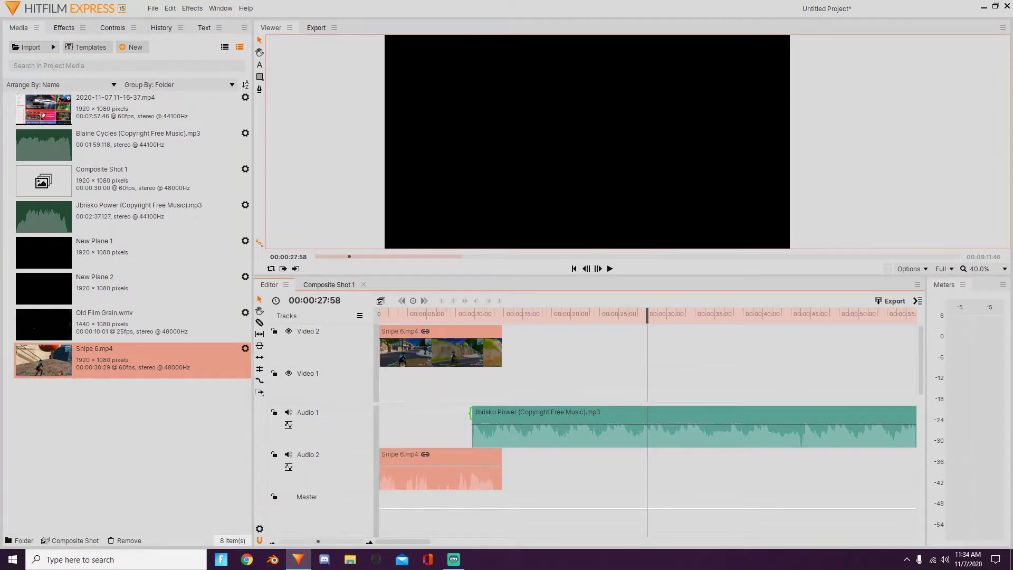
left_click_drag(478, 419, 334, 419)
left_click(494, 355)
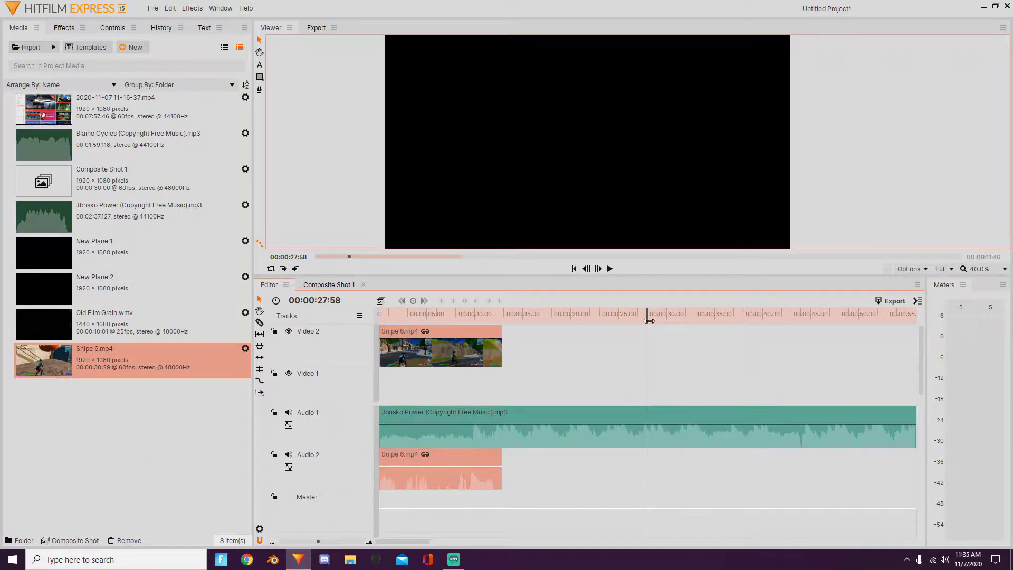
Preview the shot against the beat drop, trim the end of Snipe 6.mp4 to about 11 seconds, and place the playhead at 00:00:09:49.
left_click_drag(647, 320, 466, 320)
key("space")
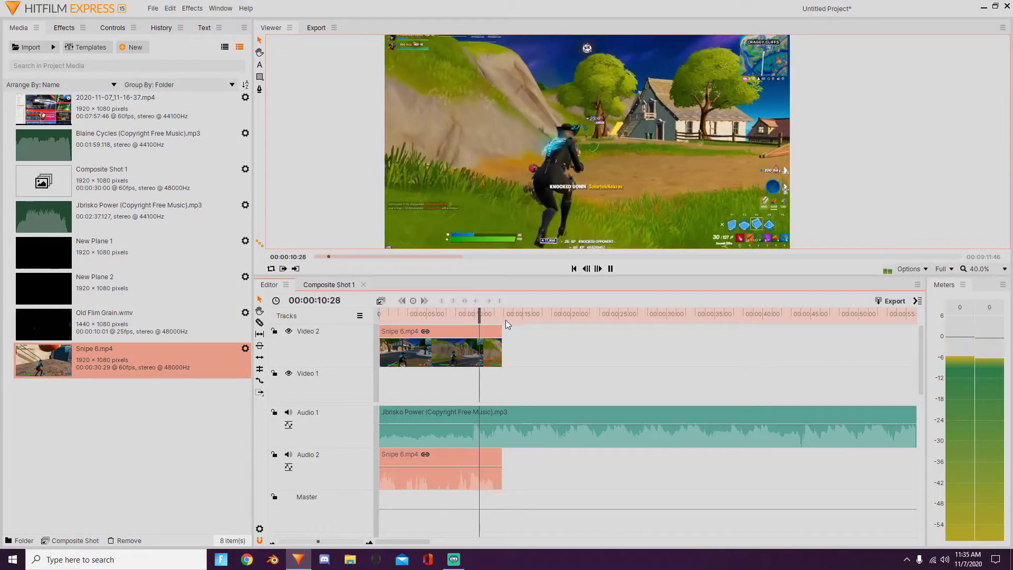
key("space")
left_click_drag(507, 337, 471, 315)
Unlink the video and audio of Snipe 6.mp4 and move the video clip down to Video 1.
right_click(478, 350)
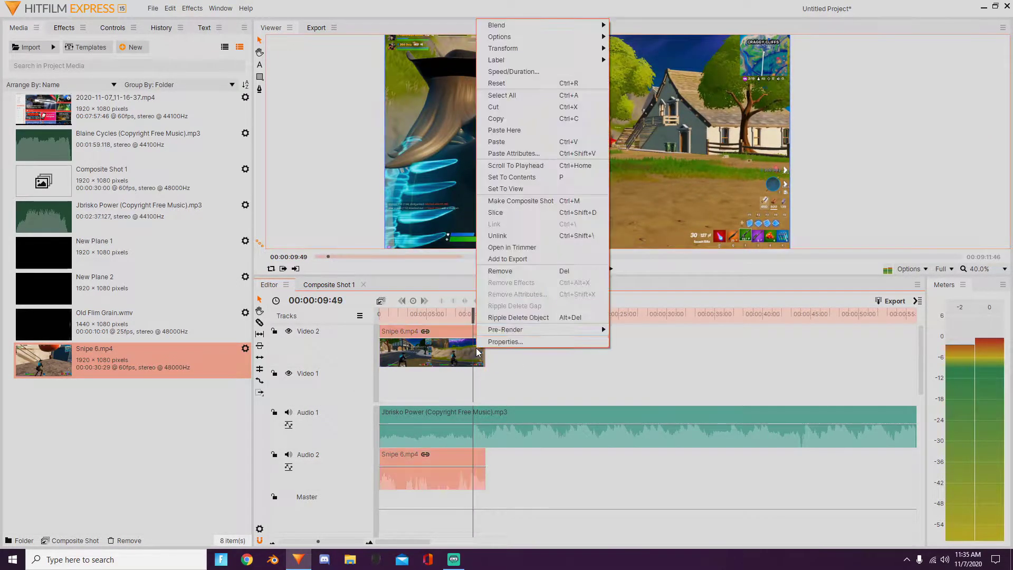
left_click(511, 235)
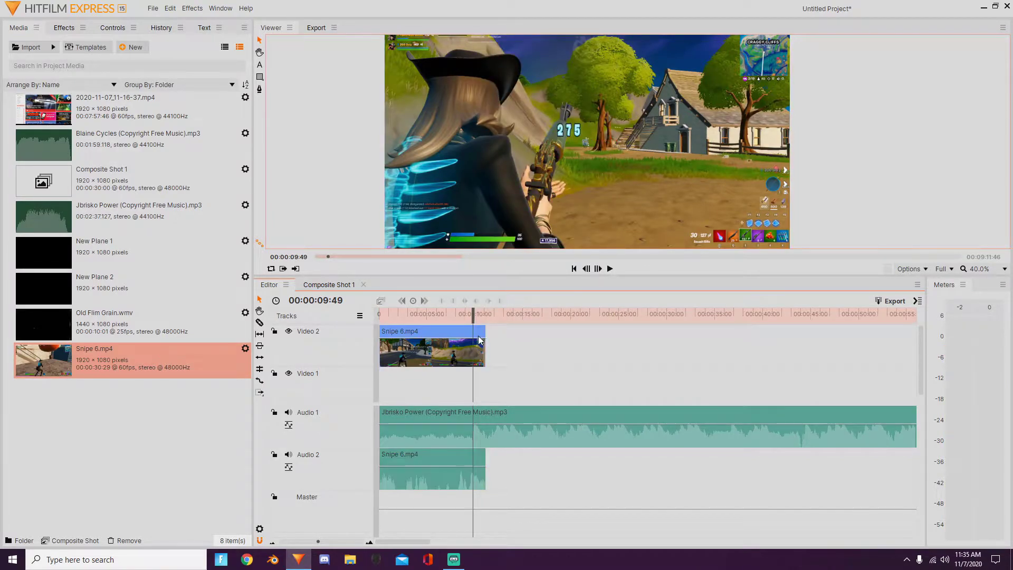
left_click_drag(471, 355, 473, 374)
Slice the Snipe 6.mp4 video clip at 00:00:09:49.
right_click(475, 368)
left_click(495, 242)
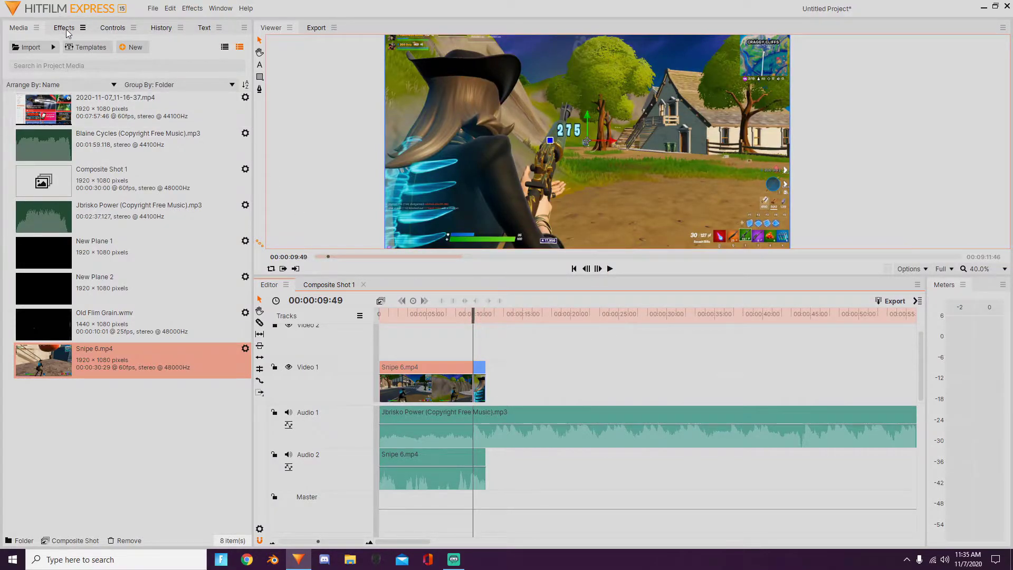
Create a black 1920 × 1080 plane, and place New Plane 2 on Video 2 starting at 00:00:09:49.
left_click(64, 28)
left_click(10, 249)
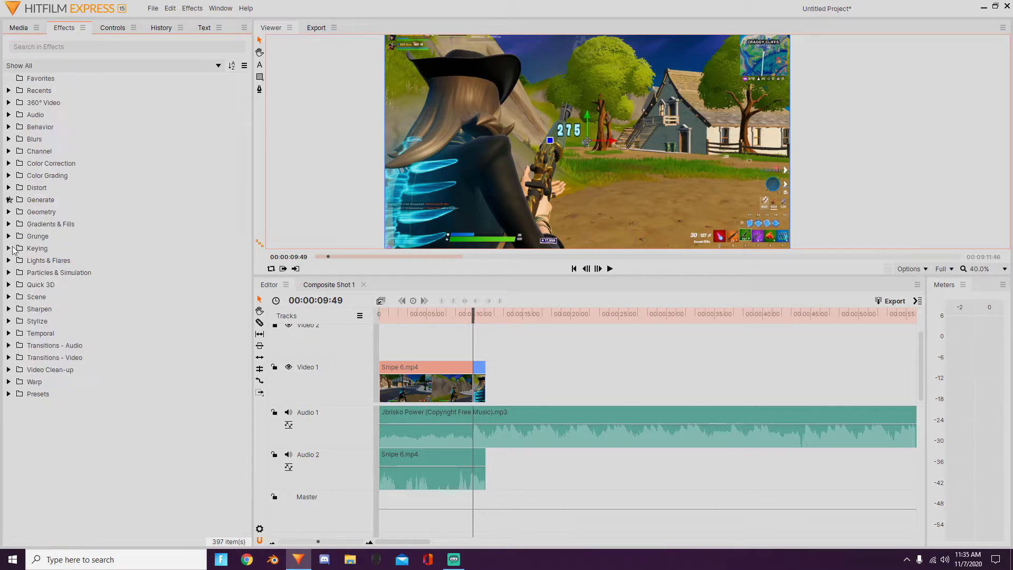
left_click(19, 28)
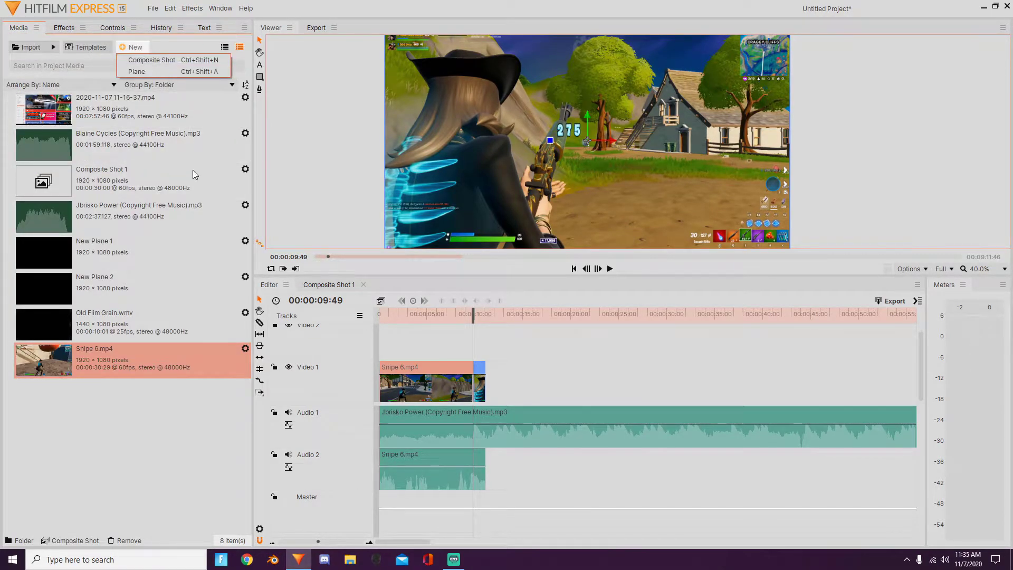
left_click(148, 71)
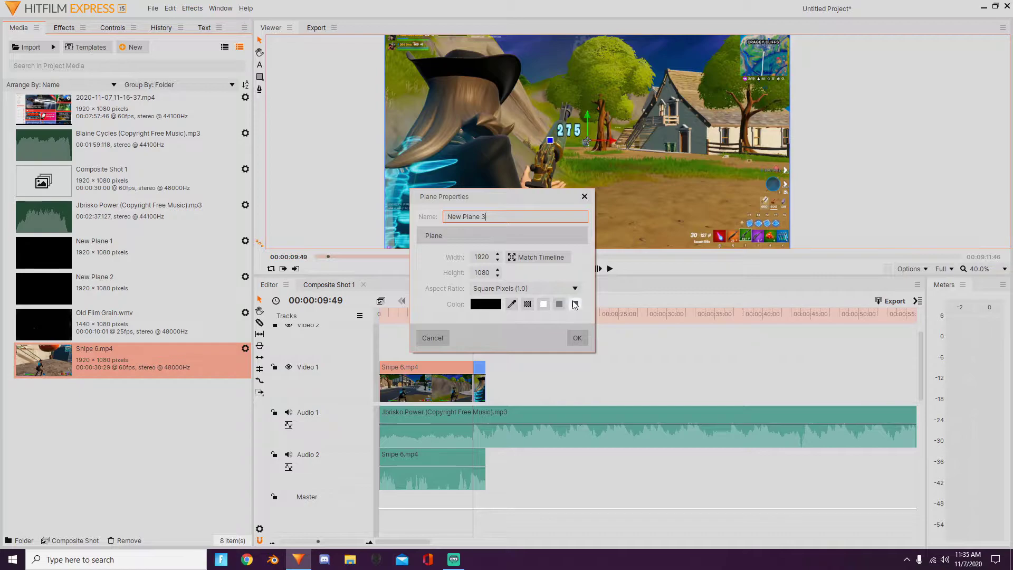
left_click(577, 338)
left_click_drag(138, 304, 475, 354)
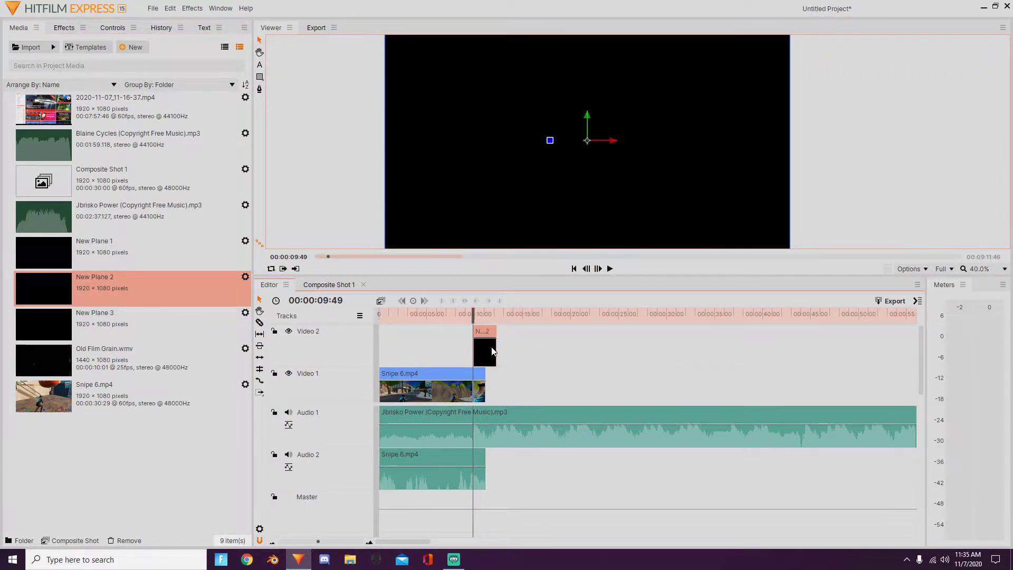
Apply the lightning preset to the New Plane 2 clip on Video 2.
left_click(62, 28)
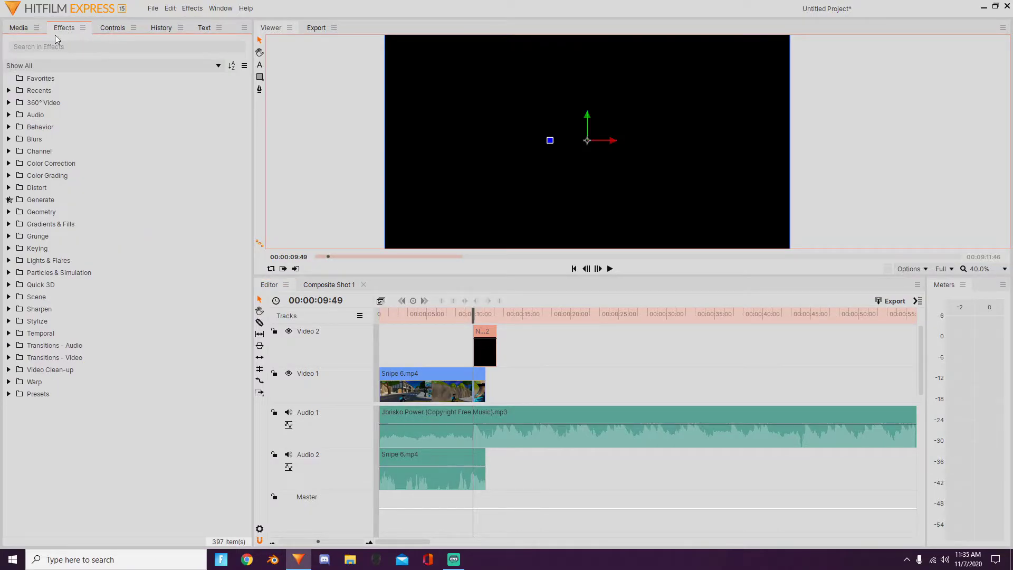
left_click(8, 394)
scroll(64, 449, "down", 2)
left_click(58, 481)
left_click_drag(60, 480, 480, 340)
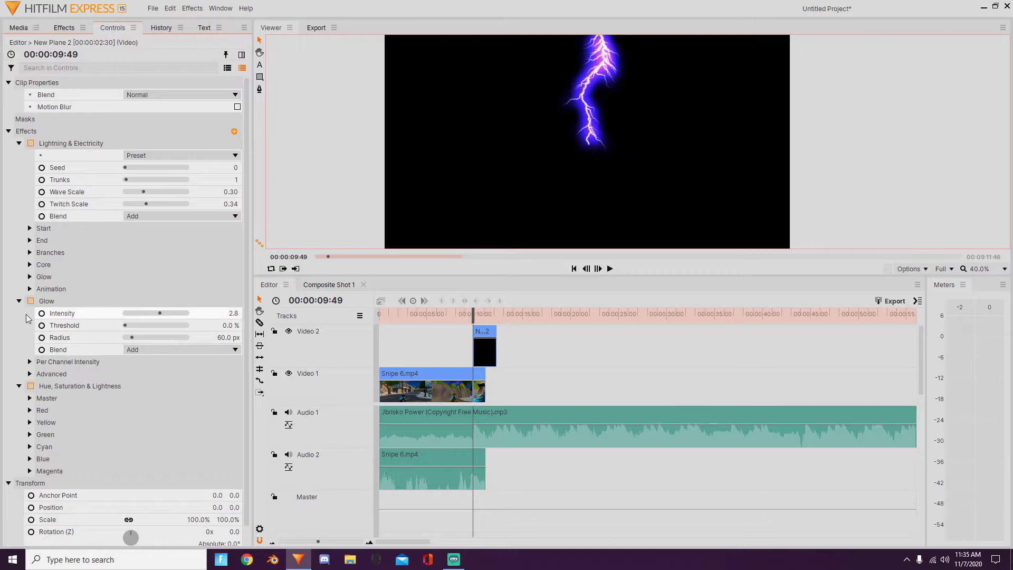
Collapse the effect groups of the New Plane 2 clip and set its blend mode to Add.
left_click(19, 386)
left_click(20, 301)
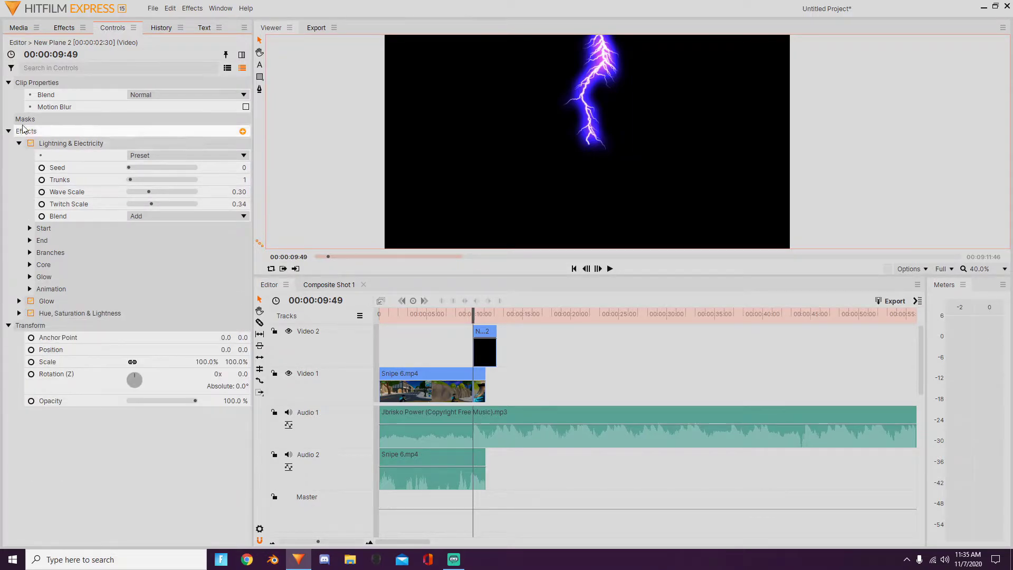
left_click(19, 143)
left_click(195, 95)
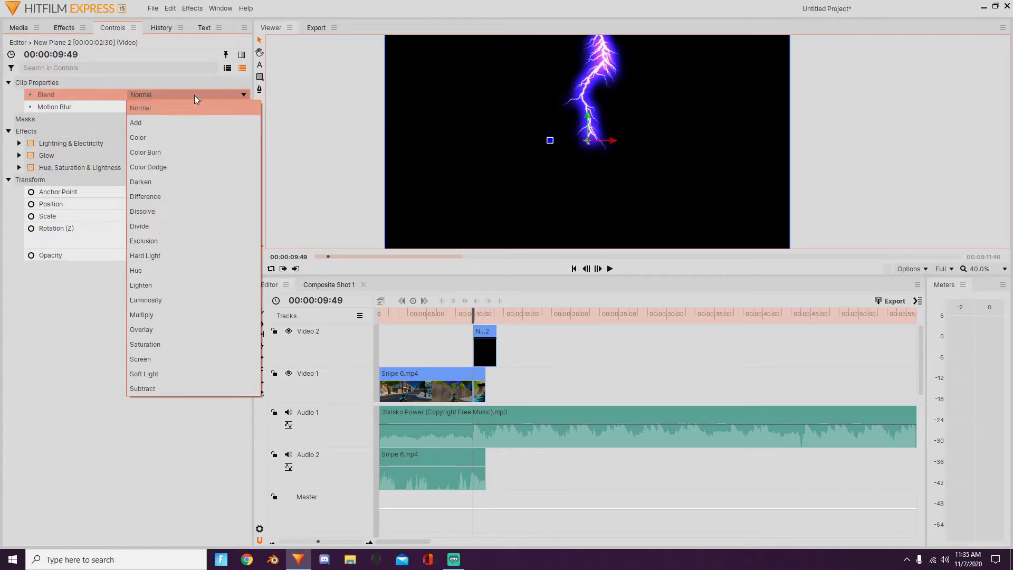
left_click(184, 123)
Play back the section around the sniper shot several times to check the lightning against the beat drop.
left_click(447, 314)
key("space")
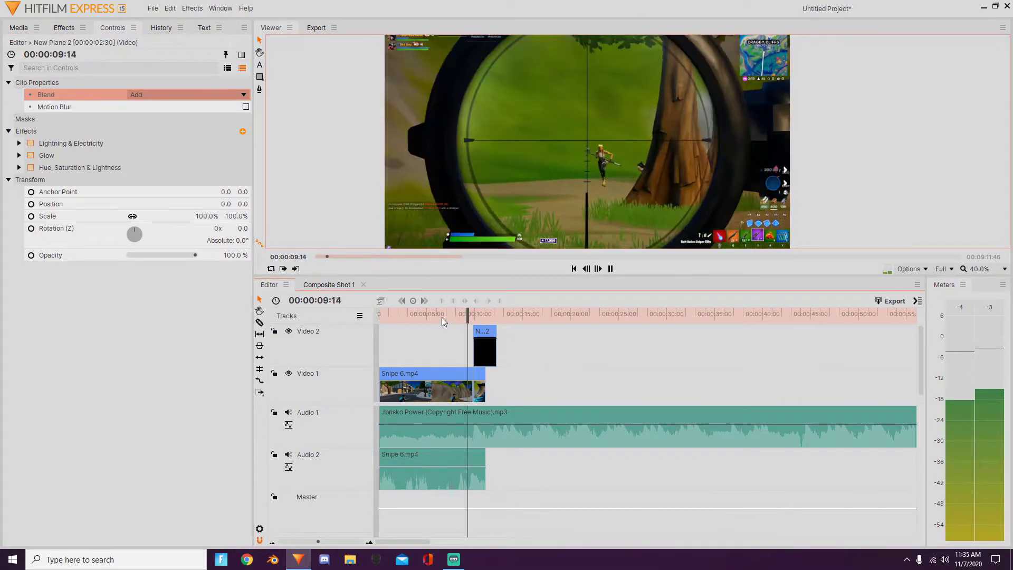
left_click(479, 315)
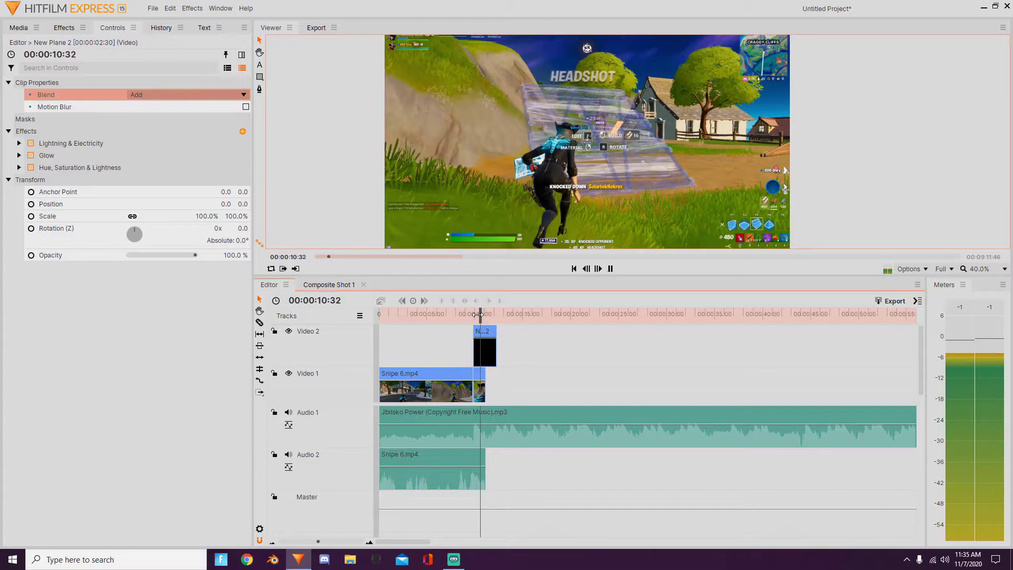
left_click_drag(478, 315, 464, 315)
key("space")
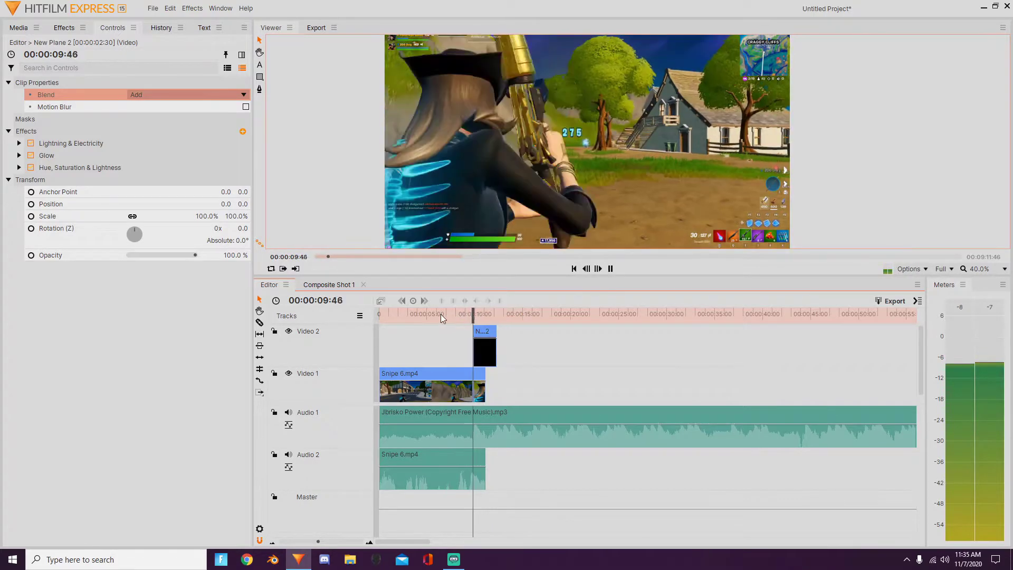
left_click_drag(480, 322, 474, 317)
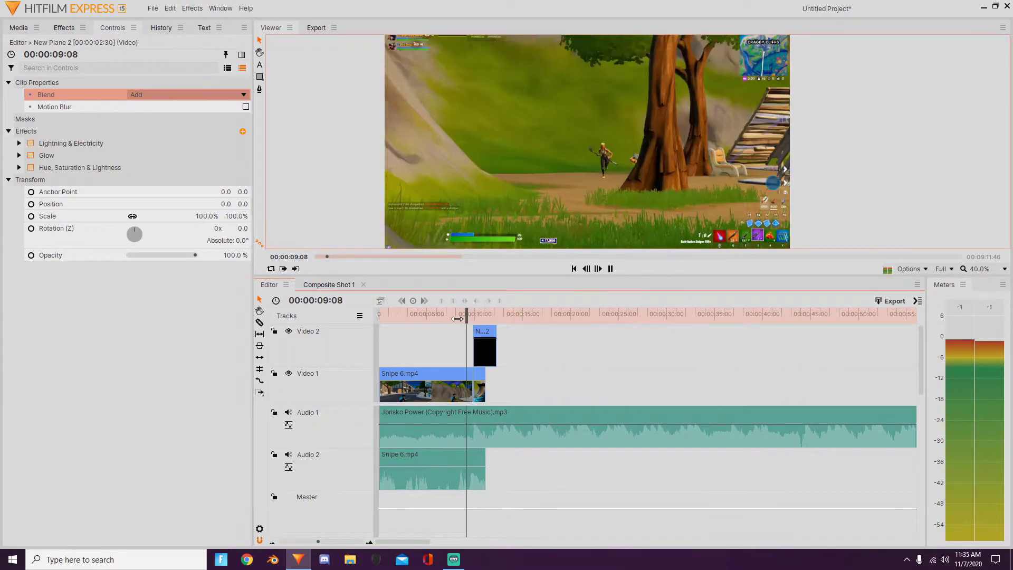
left_click(481, 314)
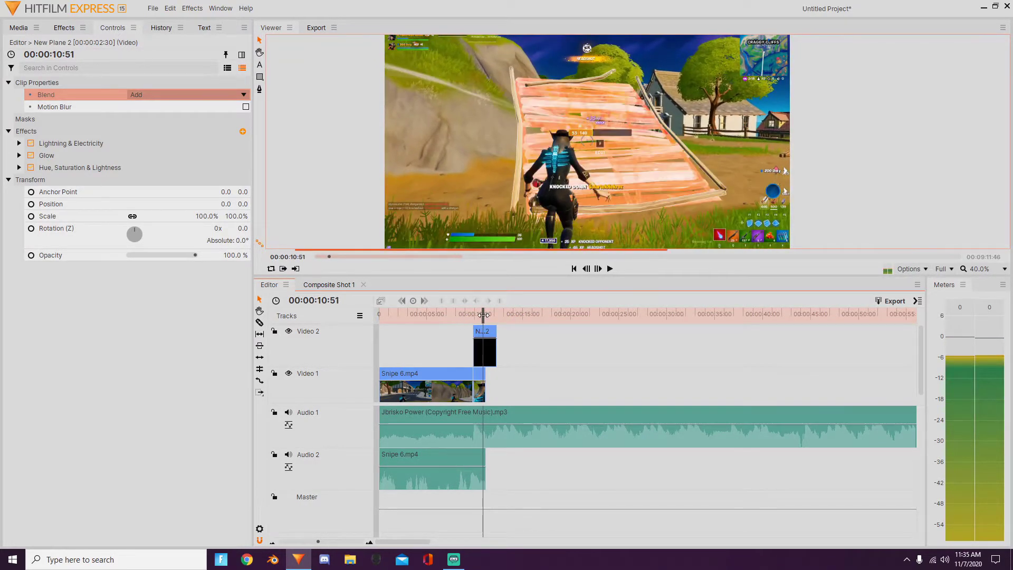
Slice the Snipe 6.mp4 clip on Video 1 at 00:00:08:26, where the character aims before the shot.
left_click(87, 26)
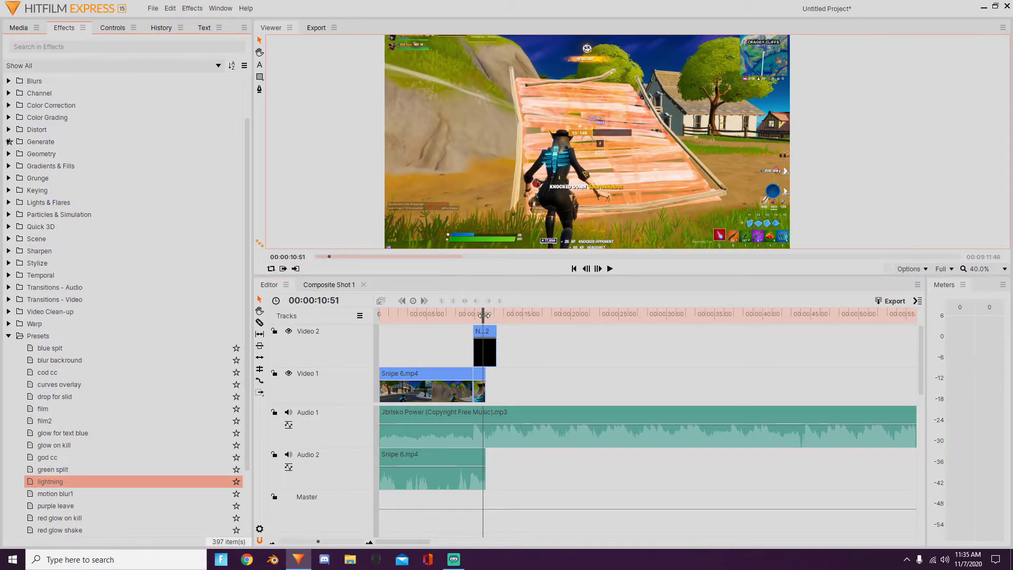
left_click(460, 315)
right_click(457, 375)
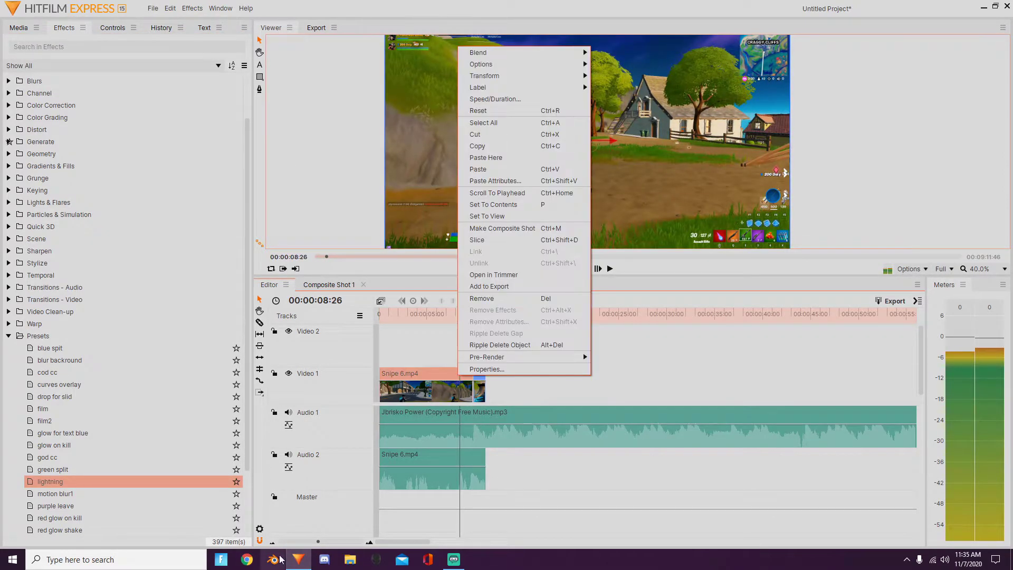
key("Escape")
scroll(618, 362, "up", 4)
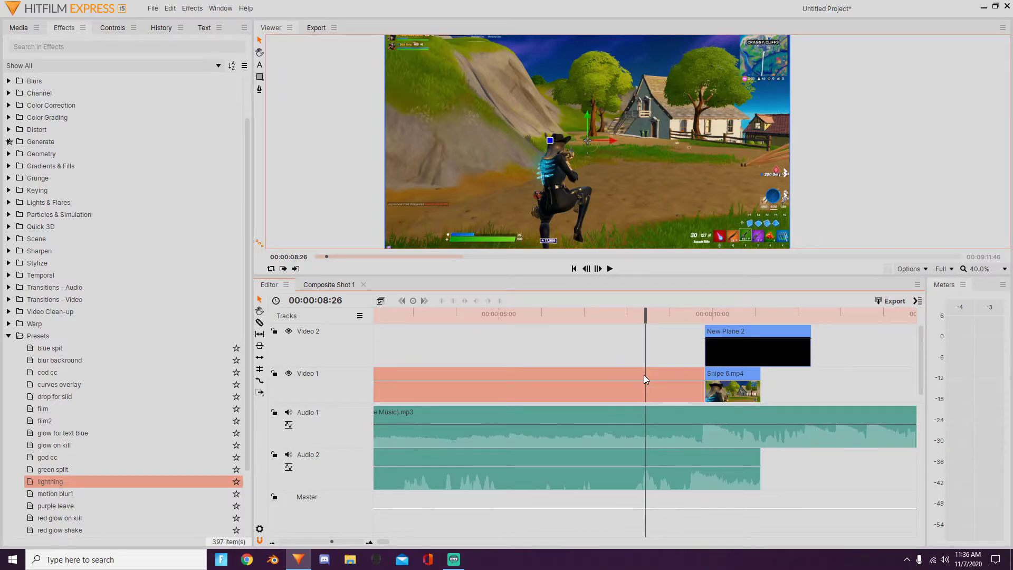
right_click(643, 374)
left_click(667, 297)
Slice the Snipe 6.mp4 clip on Video 1 again at 00:00:08:30, cutting off a short piece that starts at 00:00:08:26.
left_click_drag(653, 311, 649, 312)
right_click(652, 374)
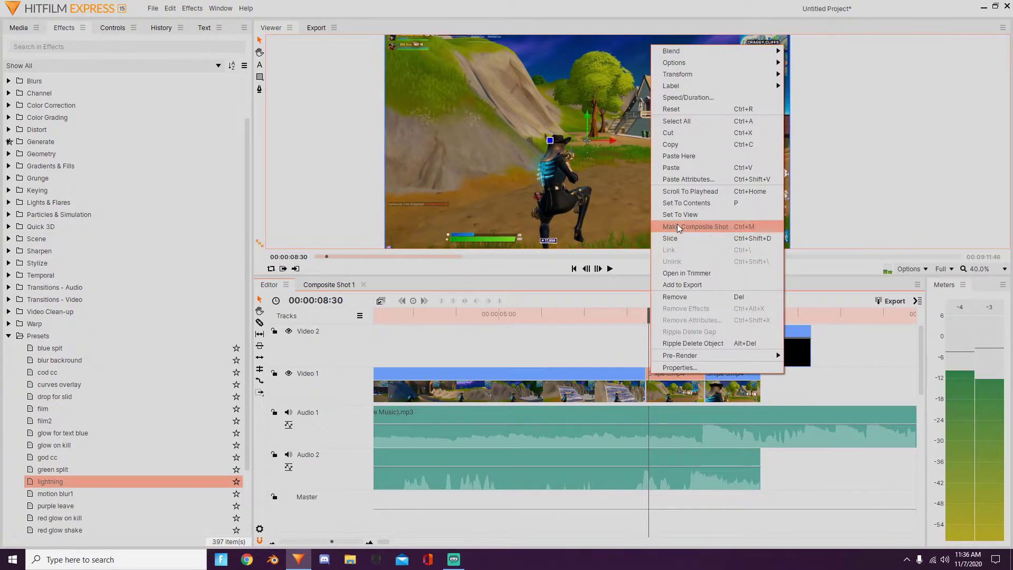
key("Escape")
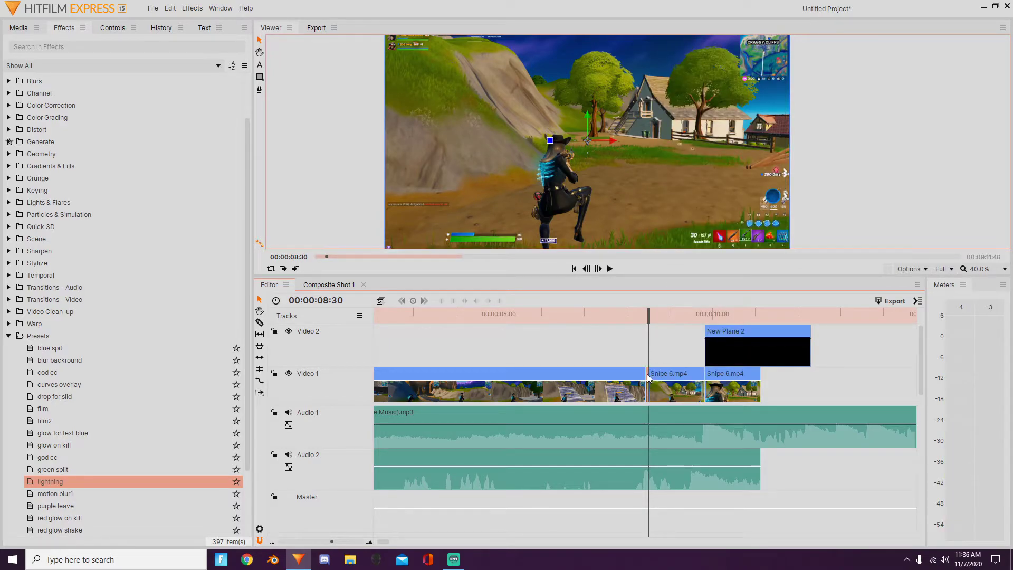
Copy the short Snipe 6.mp4 slice onto Video 2, placing it directly above the original at 00:00:08:26.
right_click(648, 376)
key("Escape")
left_click_drag(648, 308, 646, 313)
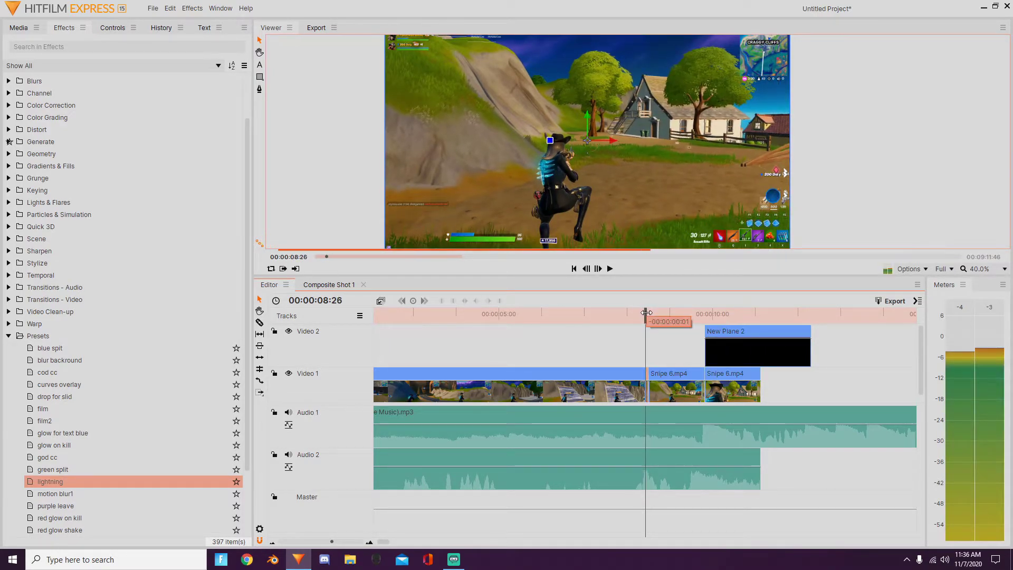
right_click(644, 343)
left_click(693, 161)
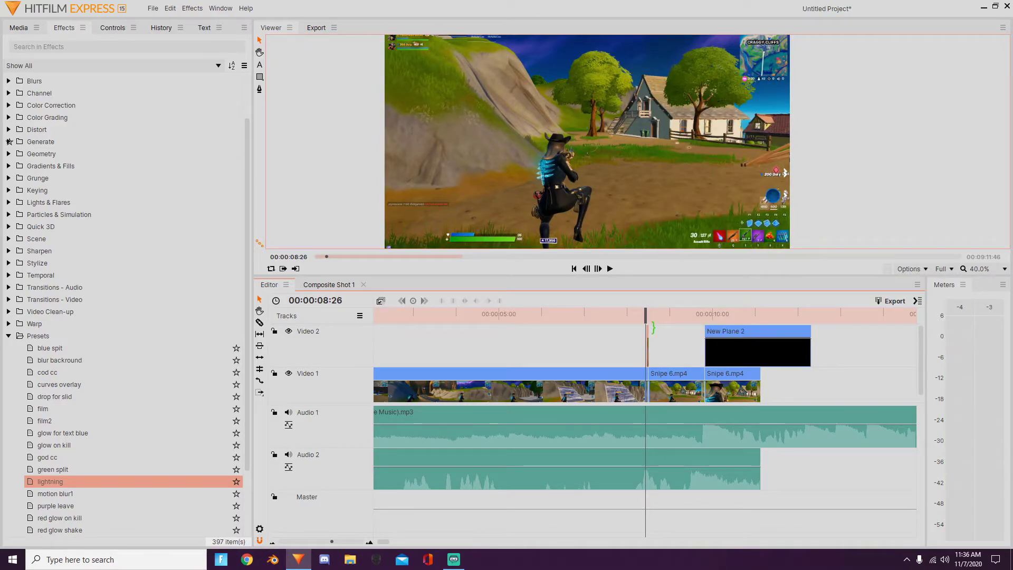
left_click_drag(647, 331, 679, 296)
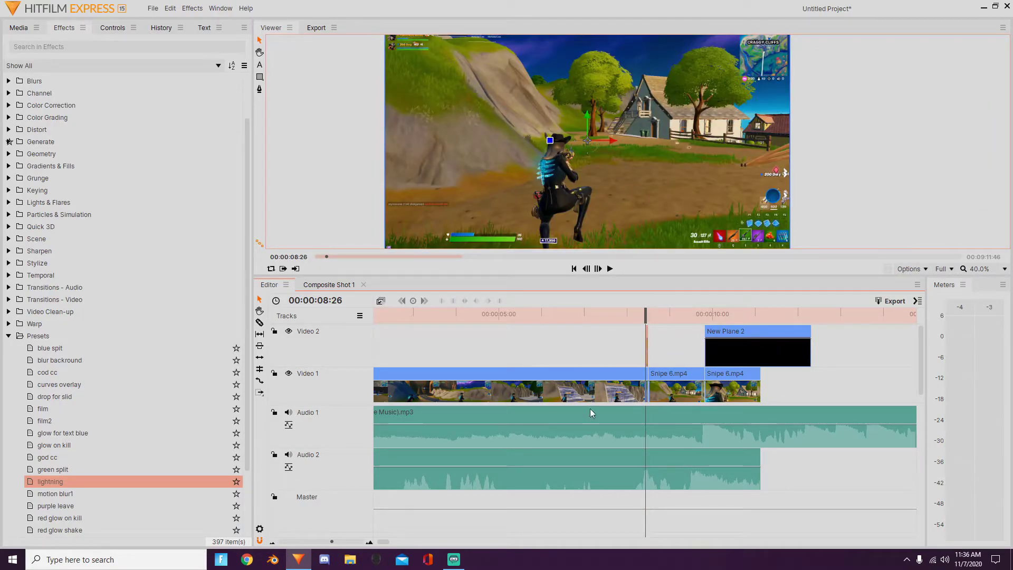
Set the blend mode of the copied slice at 00:00:08:26 on Video 2 to Add and play back the flash.
left_click(346, 541)
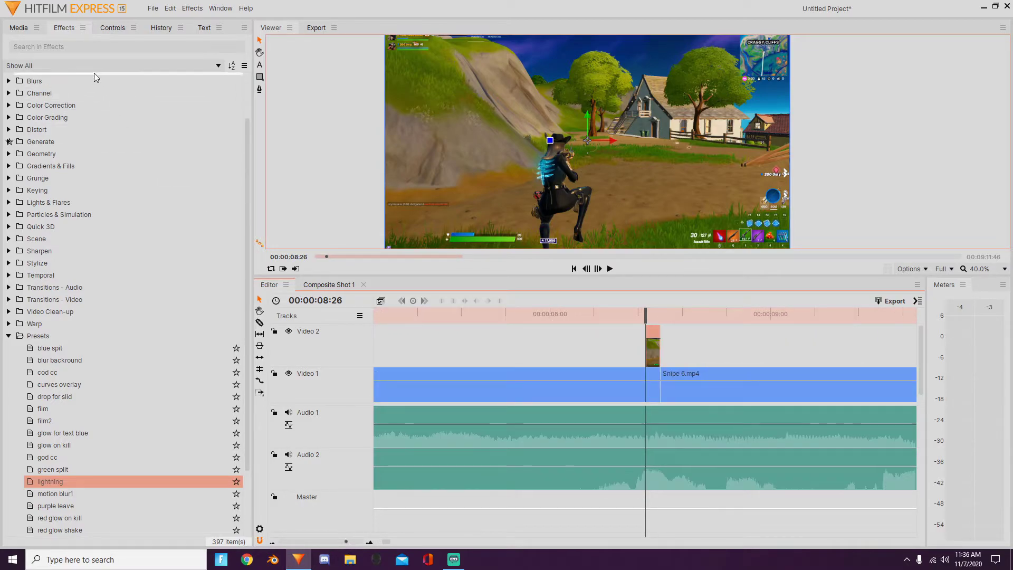
left_click(109, 30)
left_click(179, 96)
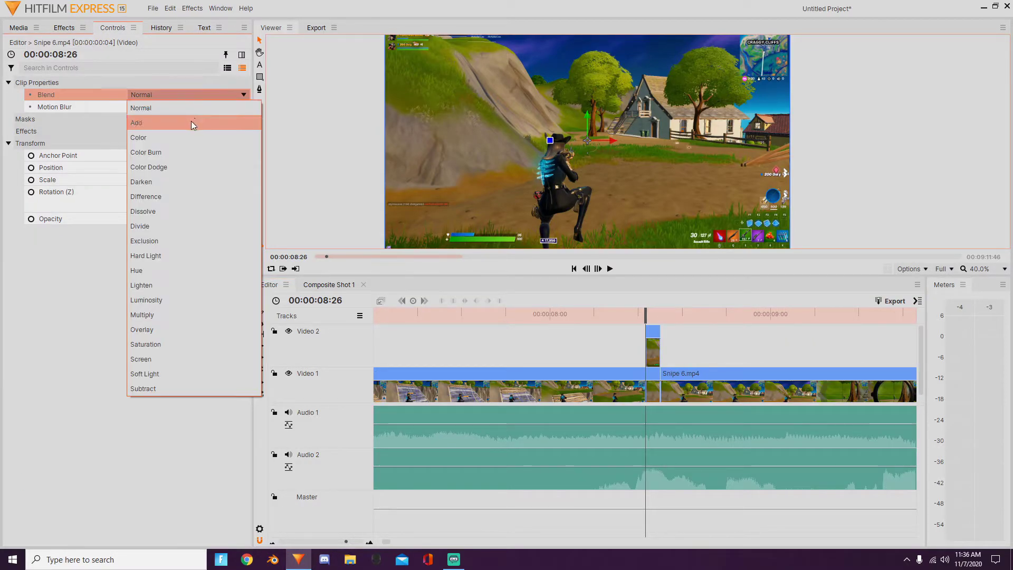
left_click(191, 121)
left_click_drag(654, 312, 563, 313)
key("space")
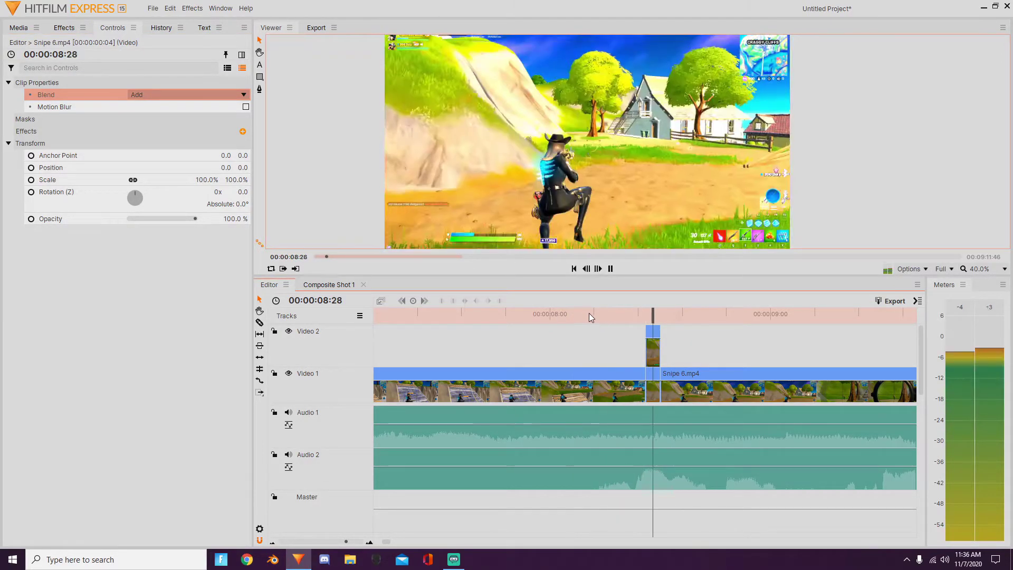
Slice the Snipe 6.mp4 clip on Video 1 at 00:00:09:29 and 00:00:09:31, around the moment before the lightning starts.
left_click_drag(346, 541, 341, 541)
left_click_drag(645, 315, 612, 319)
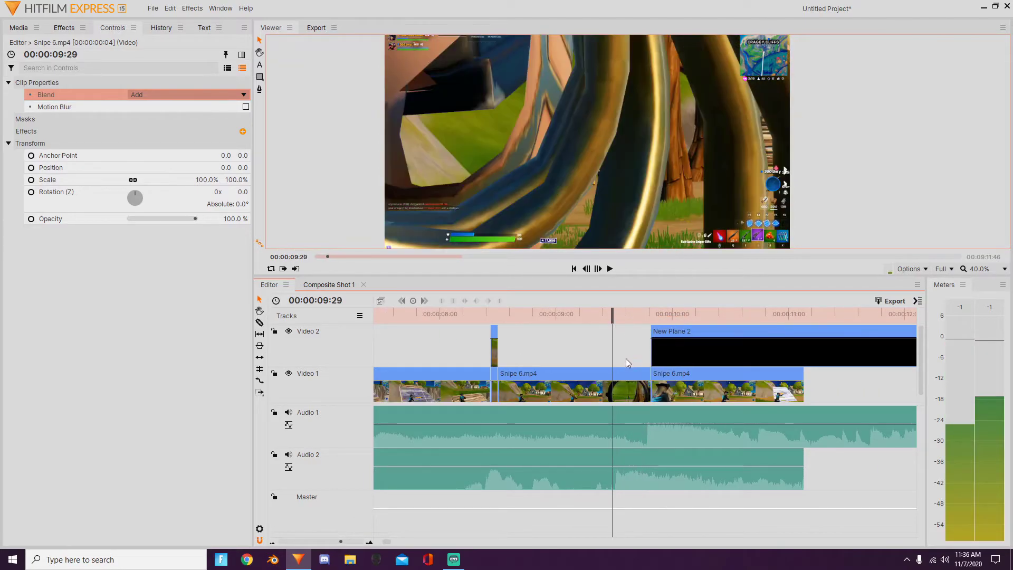
right_click(615, 369)
left_click(647, 240)
left_click(615, 319)
right_click(618, 370)
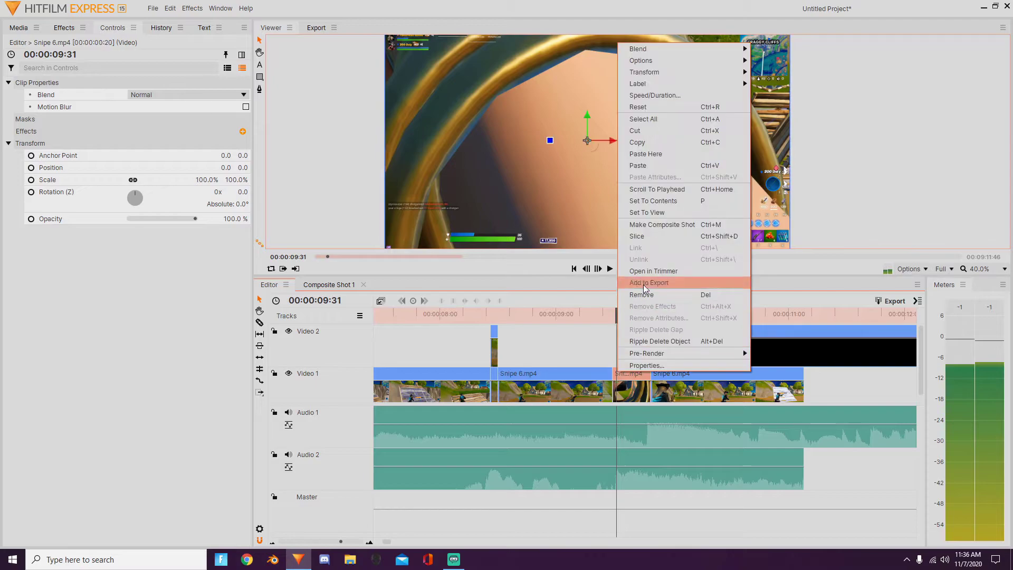
left_click(650, 235)
Copy the two-frame slice onto Video 2 and align it above the original at 00:00:09:29.
right_click(613, 371)
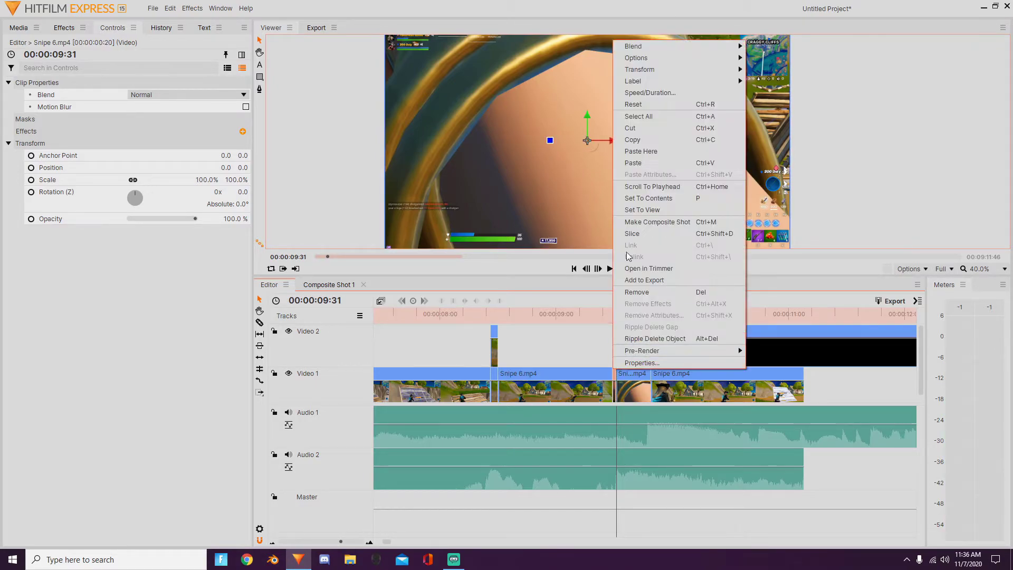
left_click(641, 141)
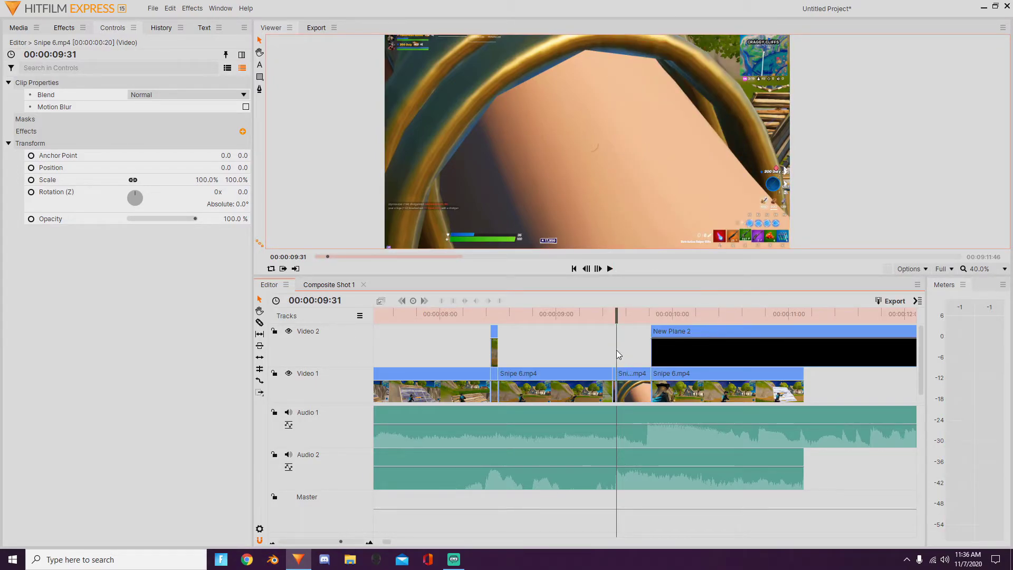
right_click(618, 352)
left_click(647, 166)
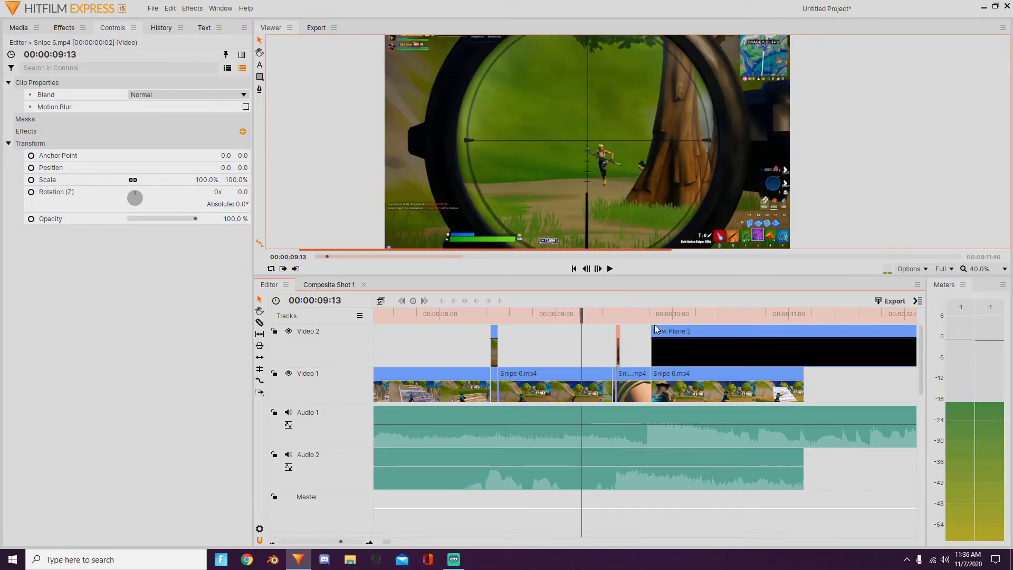
left_click_drag(617, 330, 613, 331)
Set the blend mode of the two-frame copy at 00:00:09:29 on Video 2 to Add and play back both flashes.
key("space")
left_click(612, 313)
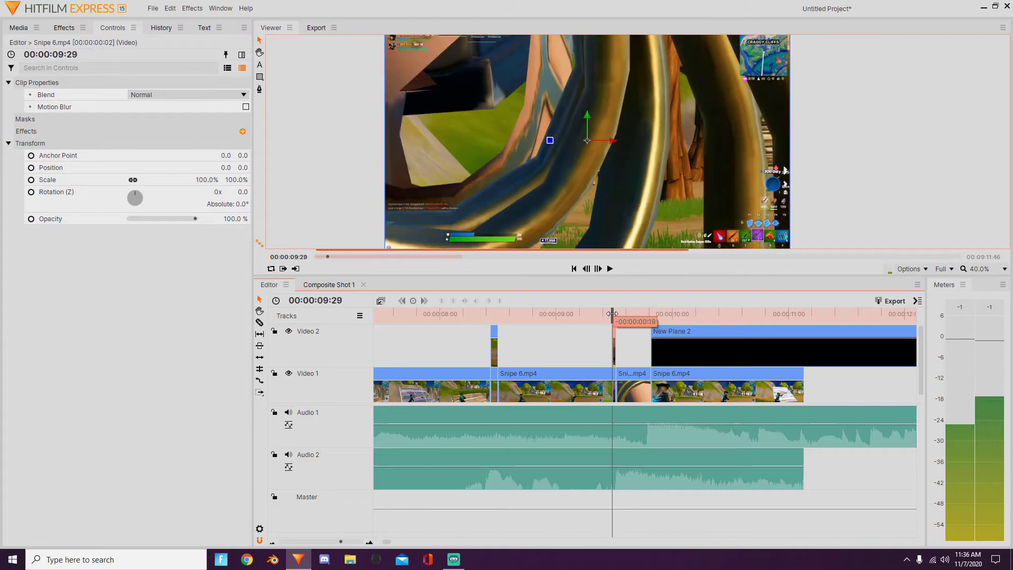
left_click(188, 97)
left_click(170, 128)
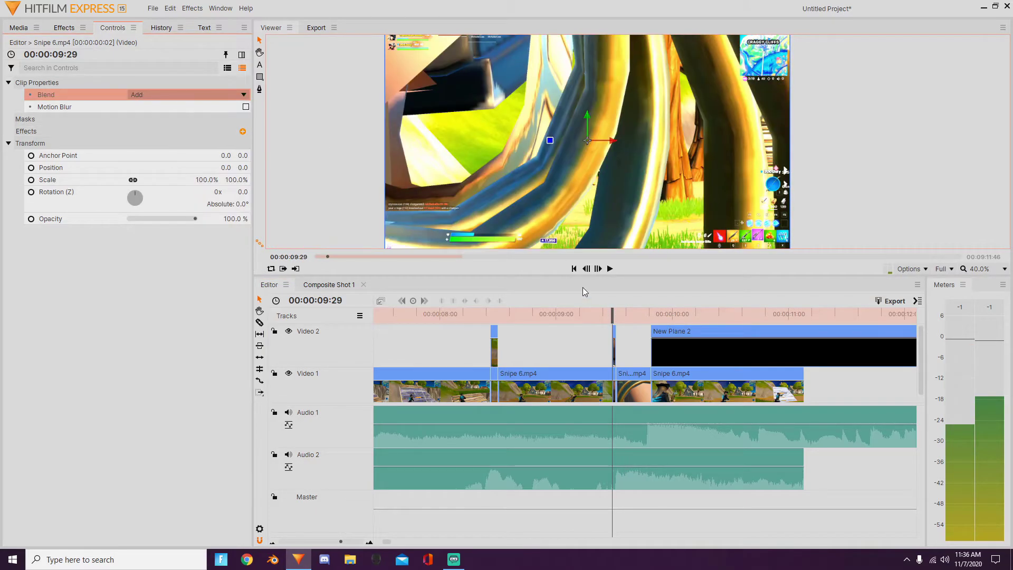
left_click(406, 313)
key("space")
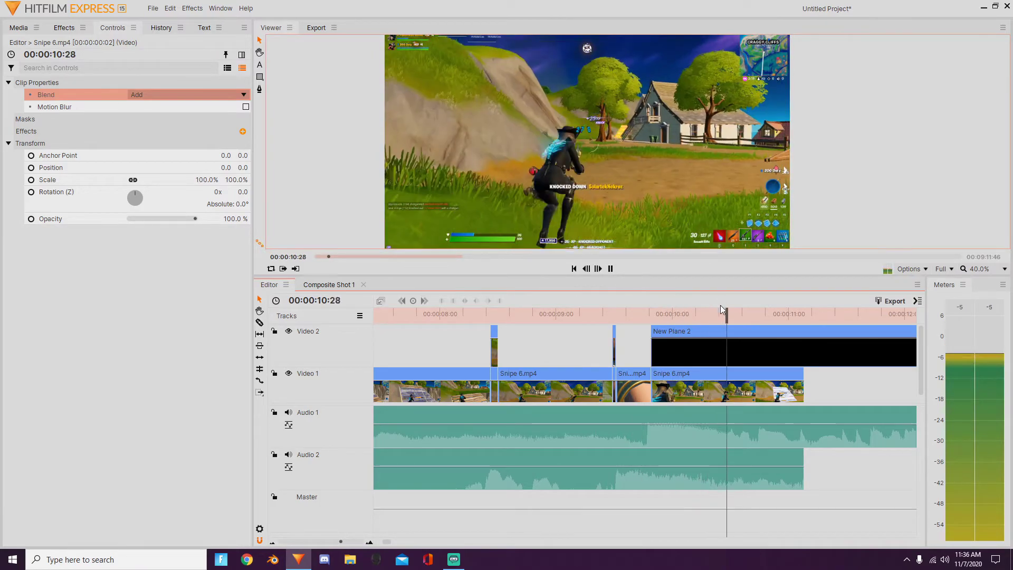
Keyframe the opacity of the first Snipe 6.mp4 clip for a fade-in over about the first second, and play back the whole edit.
left_click_drag(770, 314, 347, 366)
left_click_drag(338, 540, 327, 541)
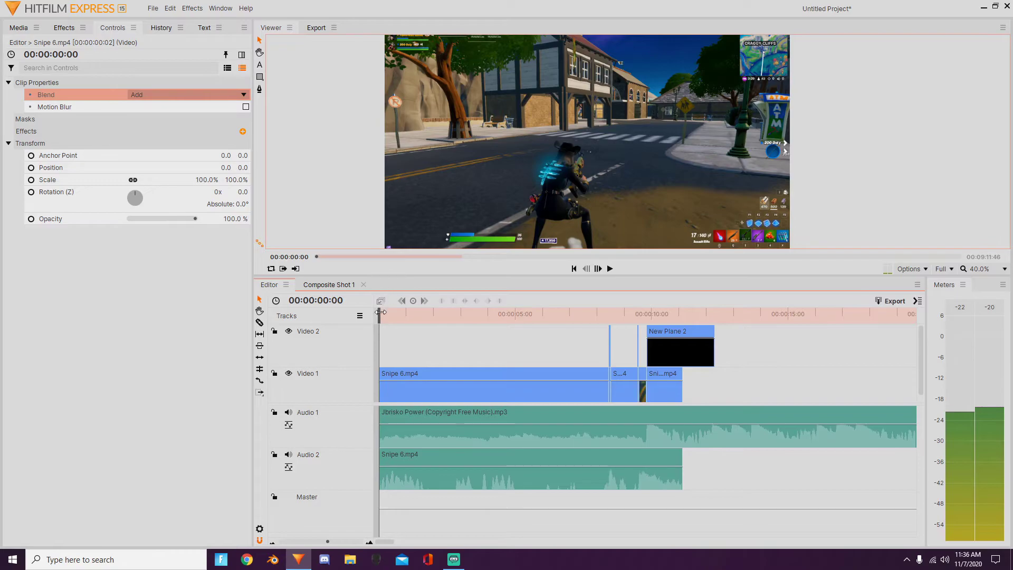
left_click(389, 314)
left_click_drag(391, 317, 394, 317)
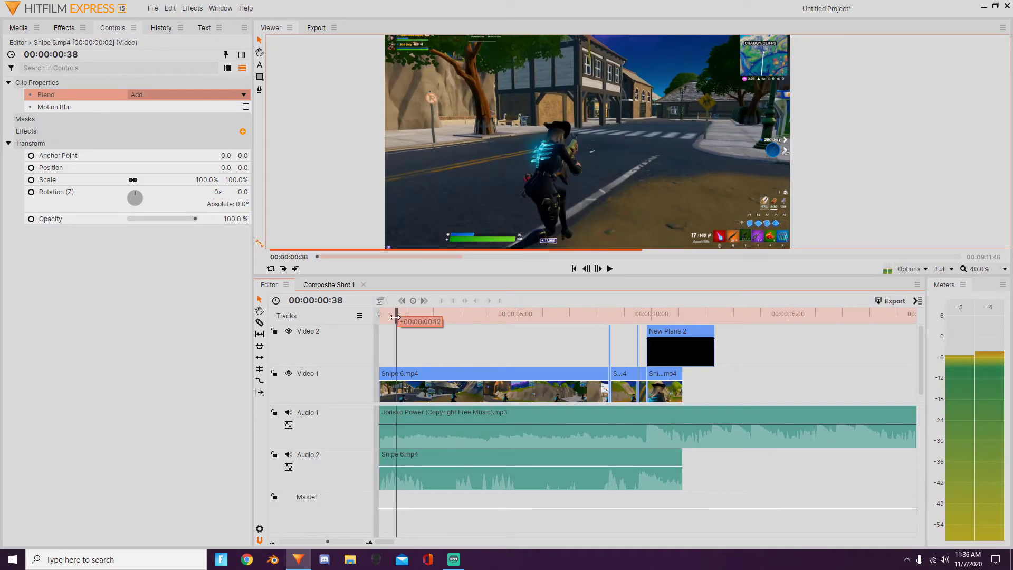
left_click(395, 379)
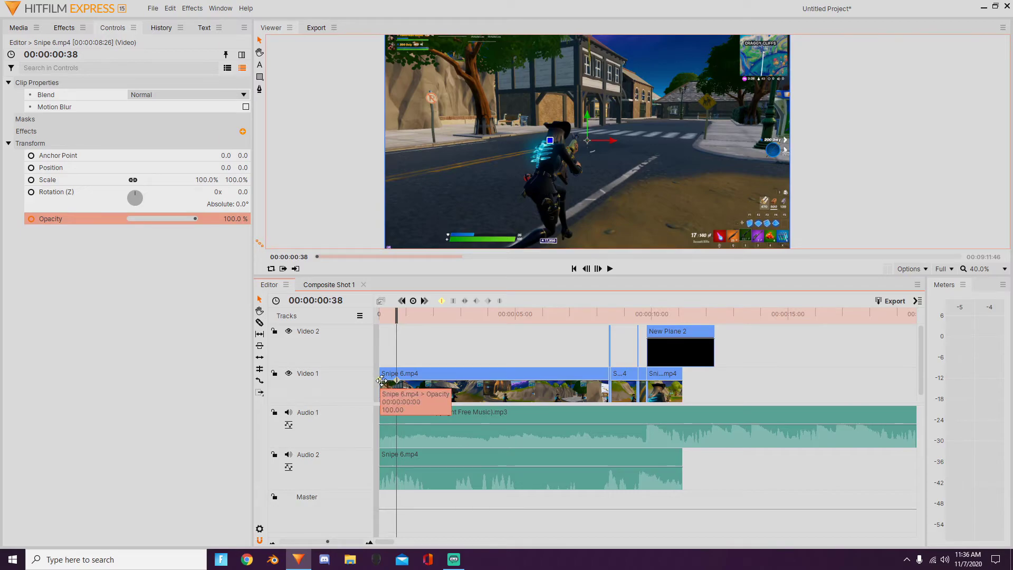
left_click_drag(380, 378, 404, 379)
key("space")
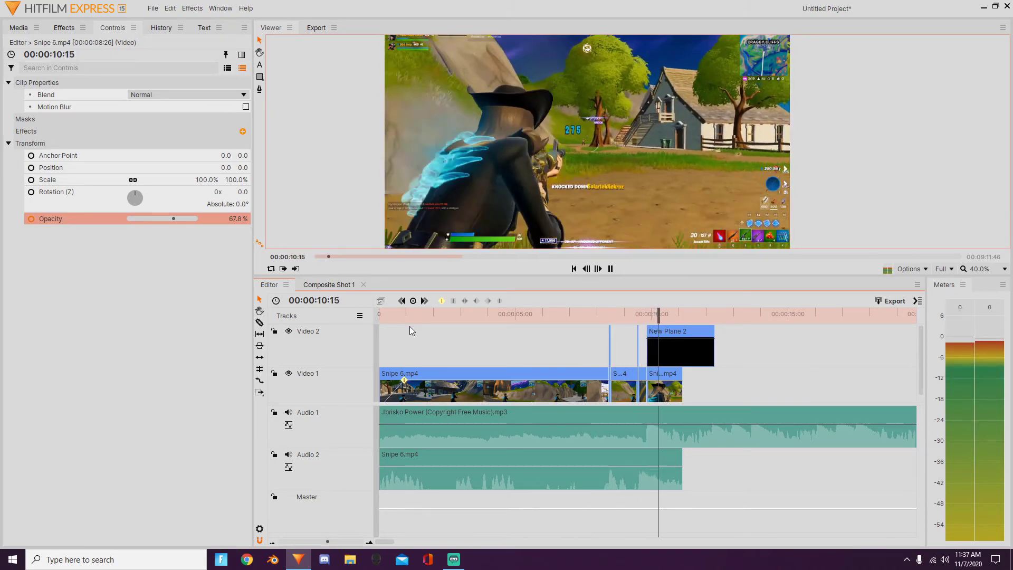
key("space")
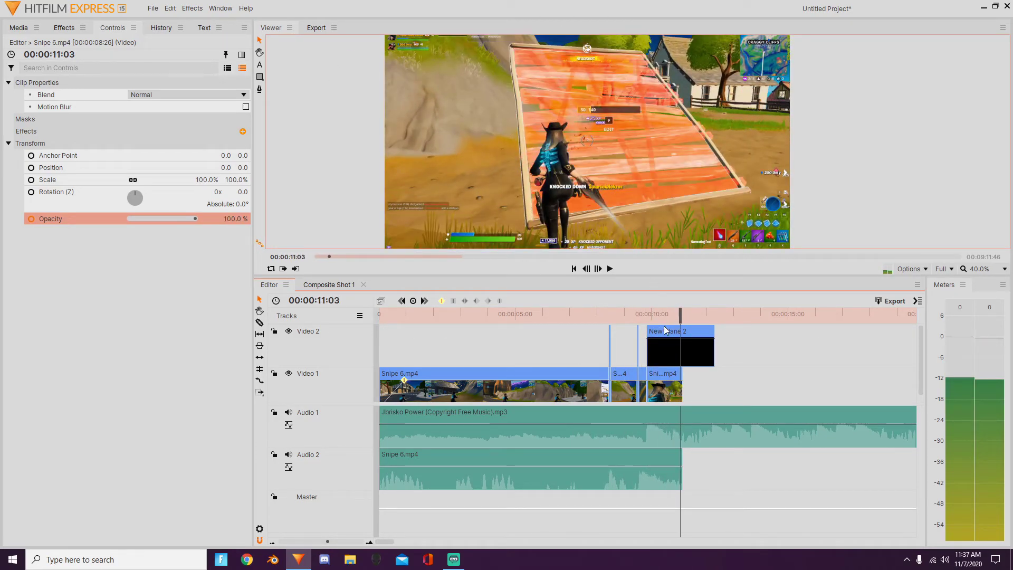